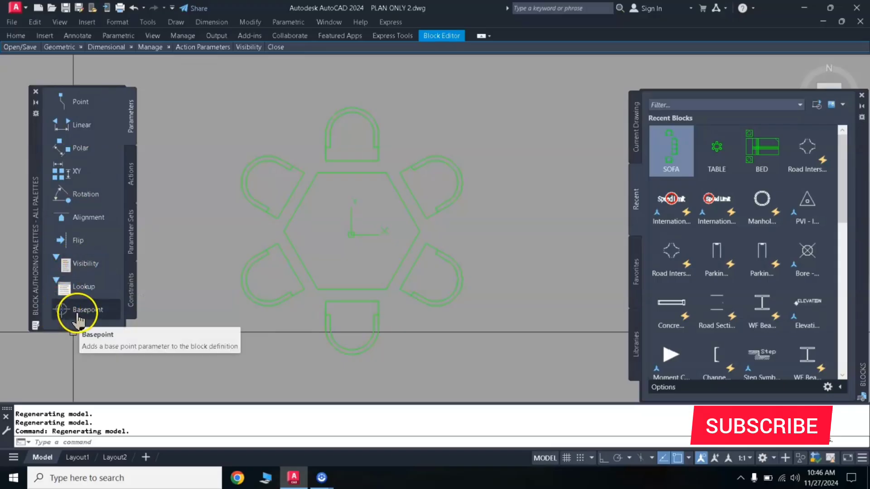
Add a base point parameter and a visibility parameter to the block, both beside the table and chairs on their left
left_click(59, 313)
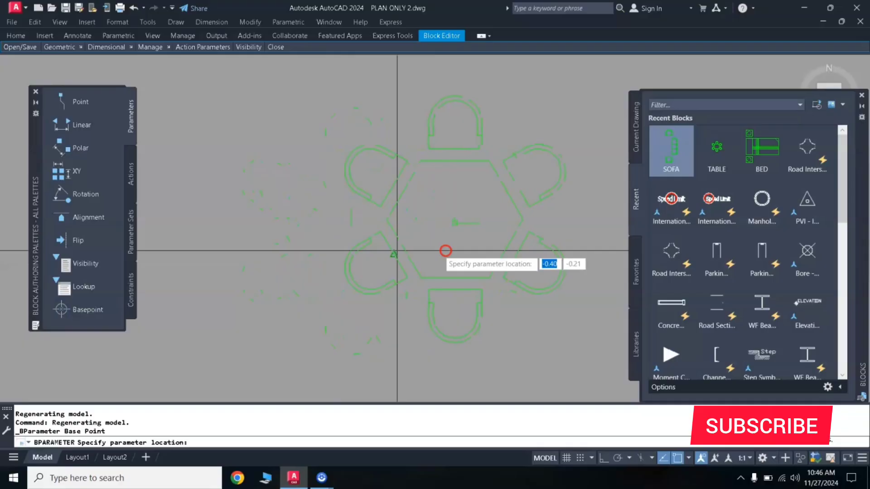
left_click(274, 241)
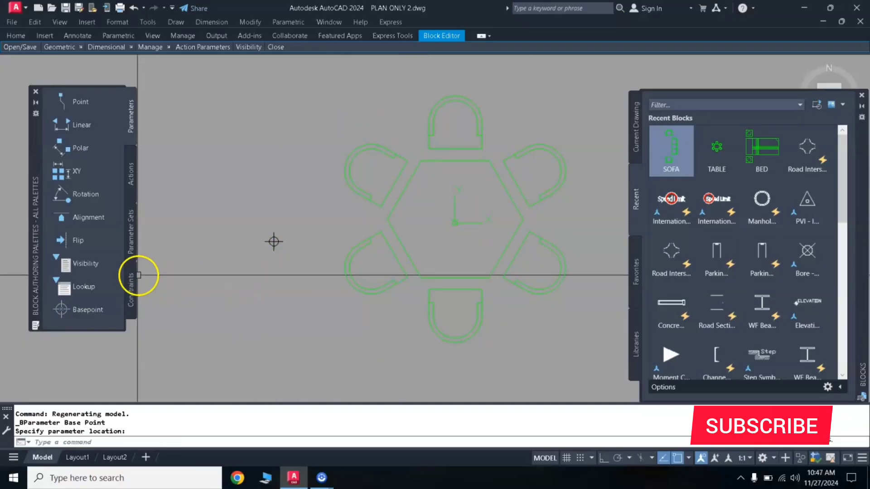
left_click(85, 267)
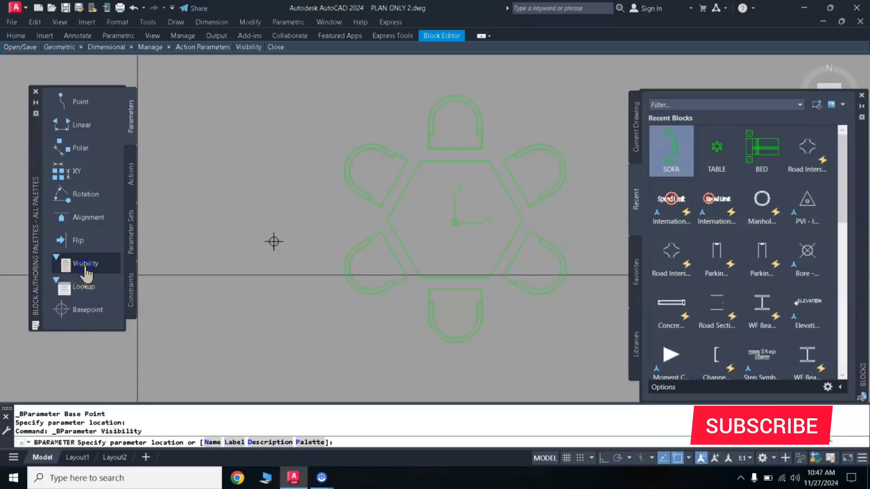
left_click(287, 189)
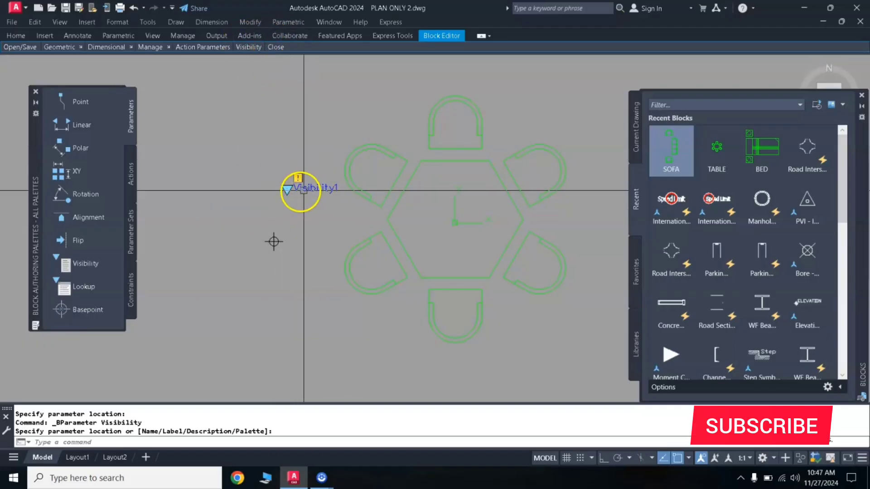
Rename the block's default visibility state to T
left_click(481, 36)
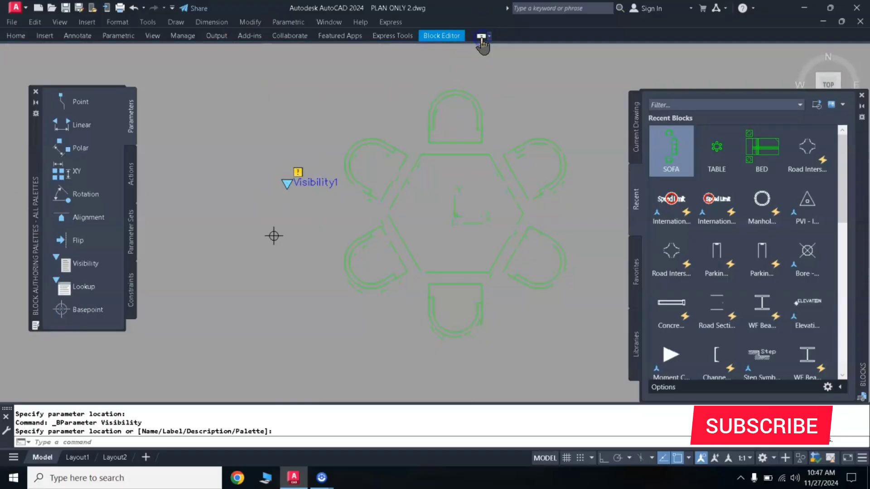
left_click(481, 37)
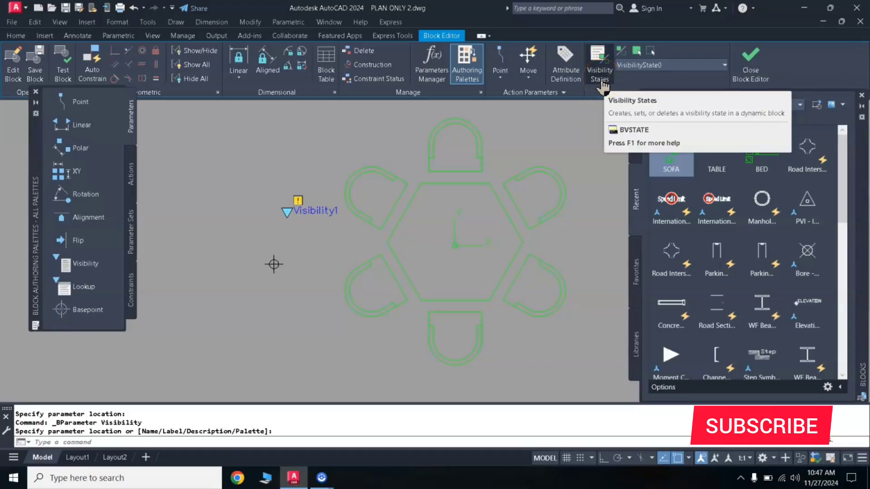
left_click(601, 80)
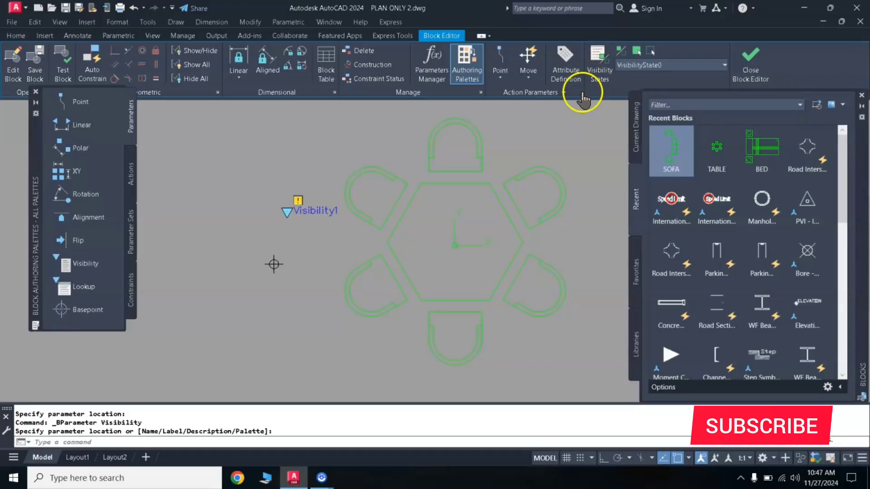
left_click(600, 75)
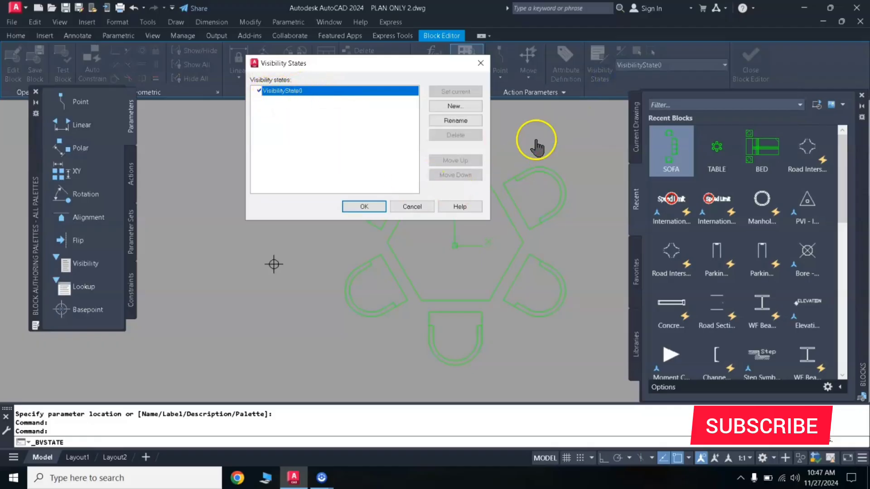
left_click(457, 126)
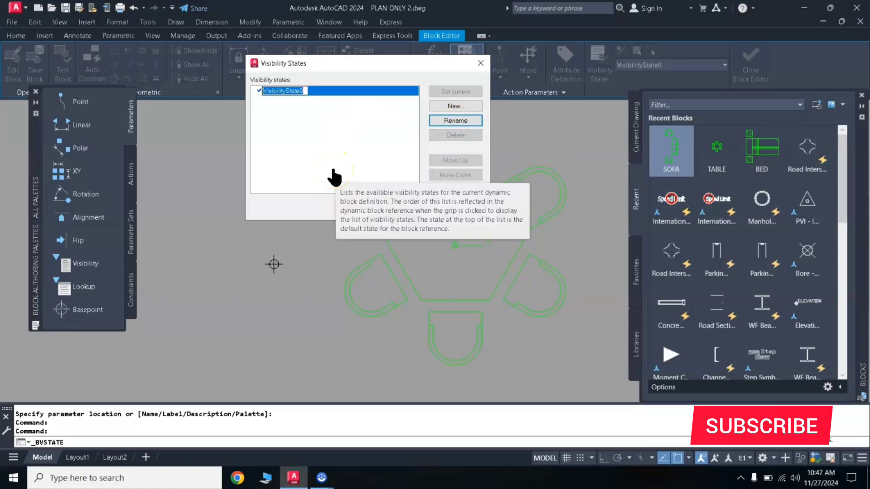
type("T")
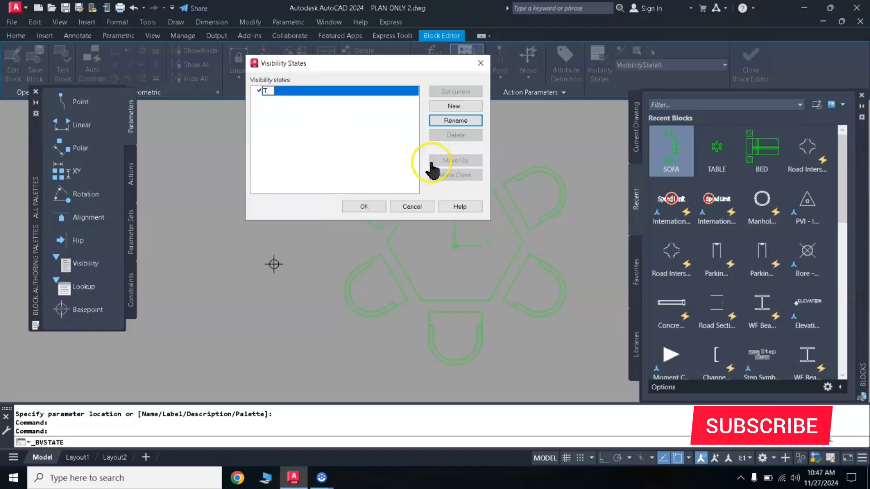
Create two more visibility states, S and B, leaving the visibility of existing objects unchanged in each
left_click(456, 107)
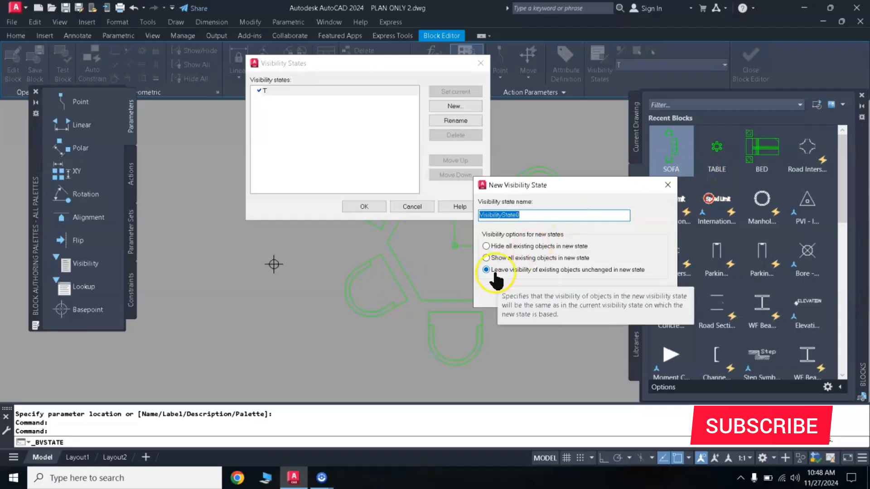
type("S")
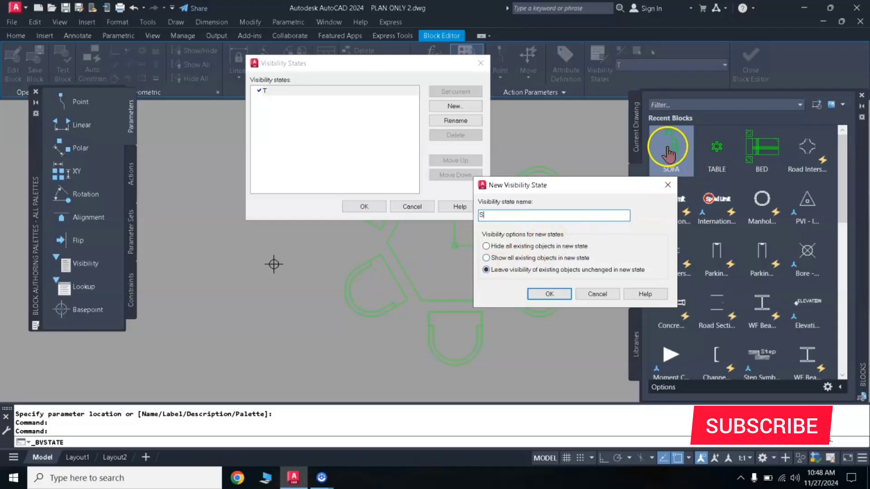
left_click(547, 295)
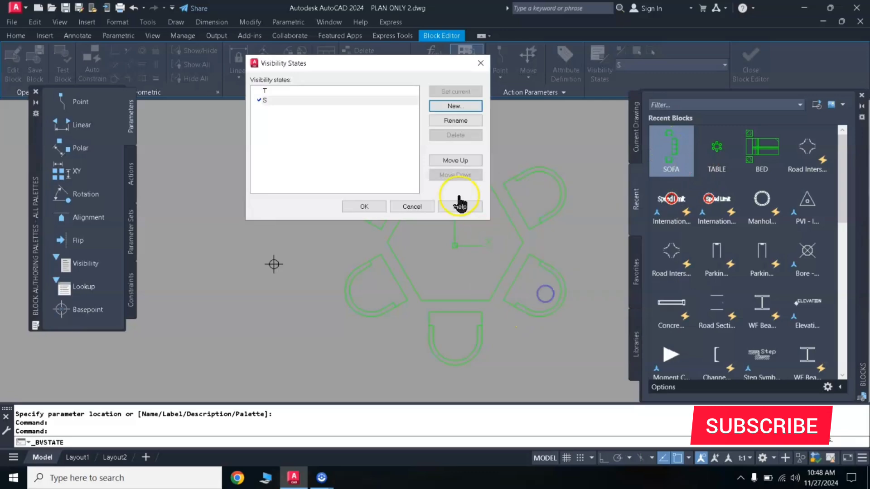
left_click(461, 109)
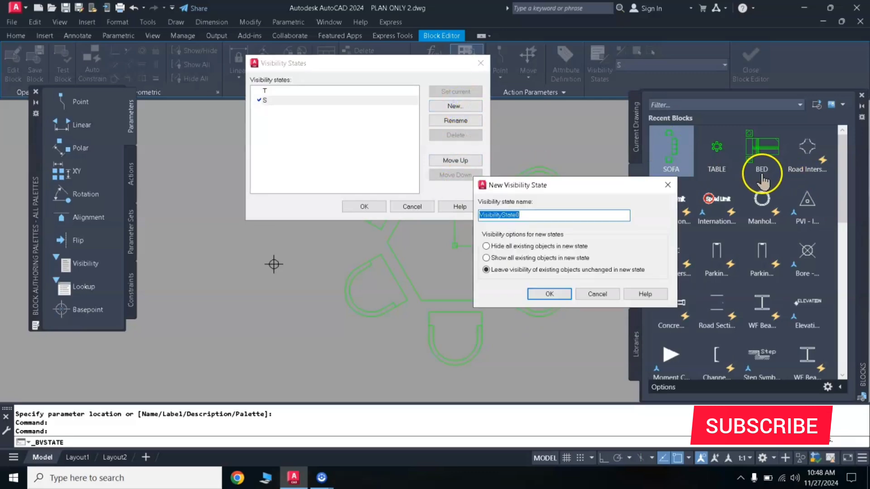
type("B")
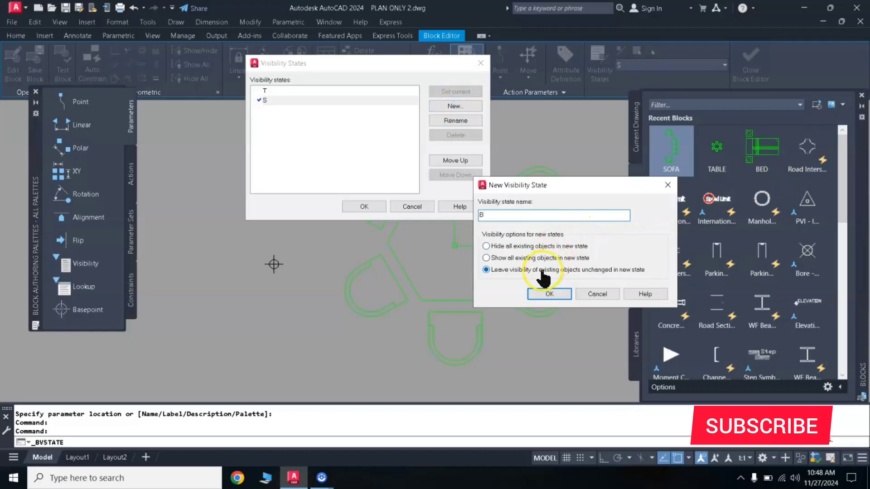
left_click(549, 295)
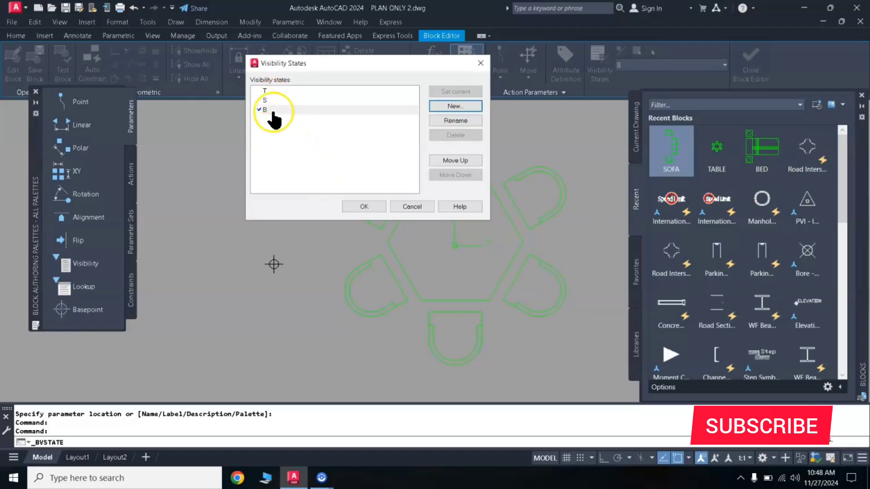
left_click(367, 209)
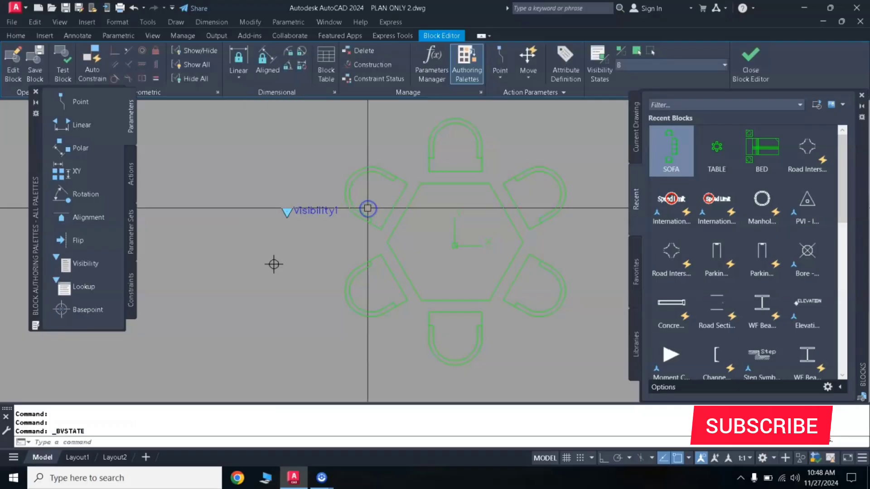
Make visibility state T current and explode the nested table-and-chairs block
scroll(442, 233, "down", 2)
mouse_move(474, 214)
middle_mouse_down()
mouse_move(351, 183)
mouse_move(372, 217)
middle_mouse_up()
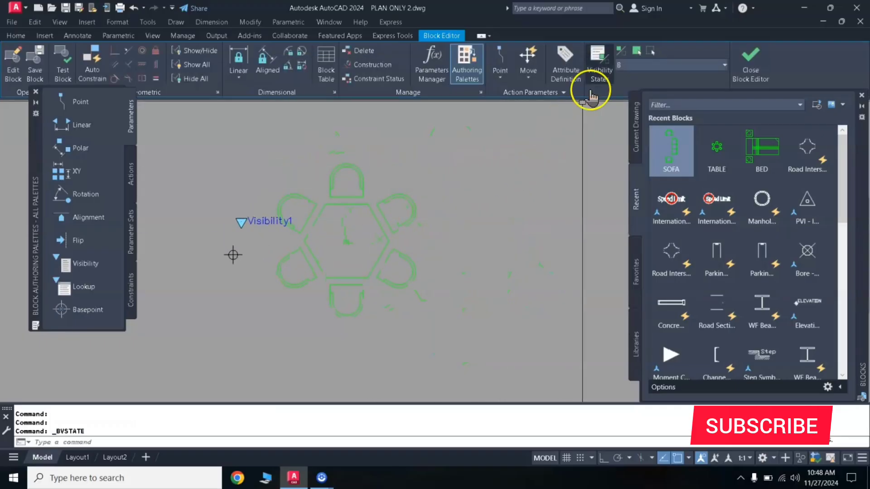
left_click(649, 66)
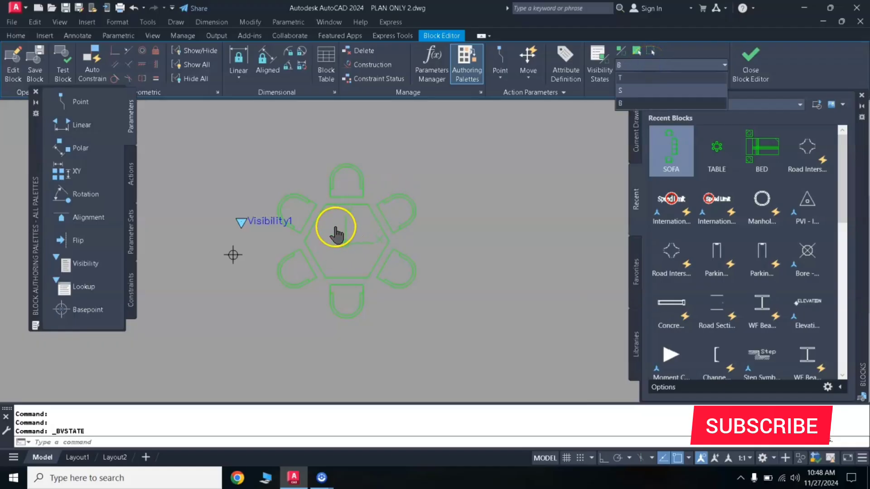
left_click(626, 78)
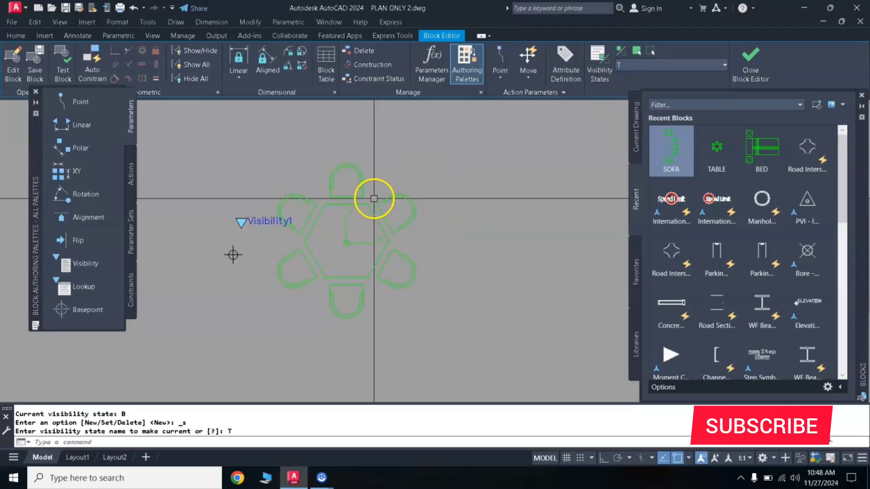
left_click(468, 152)
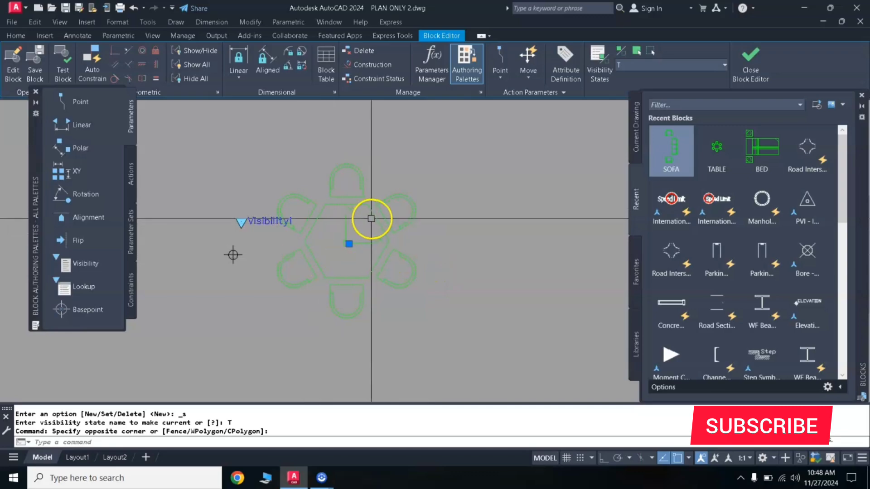
type("x")
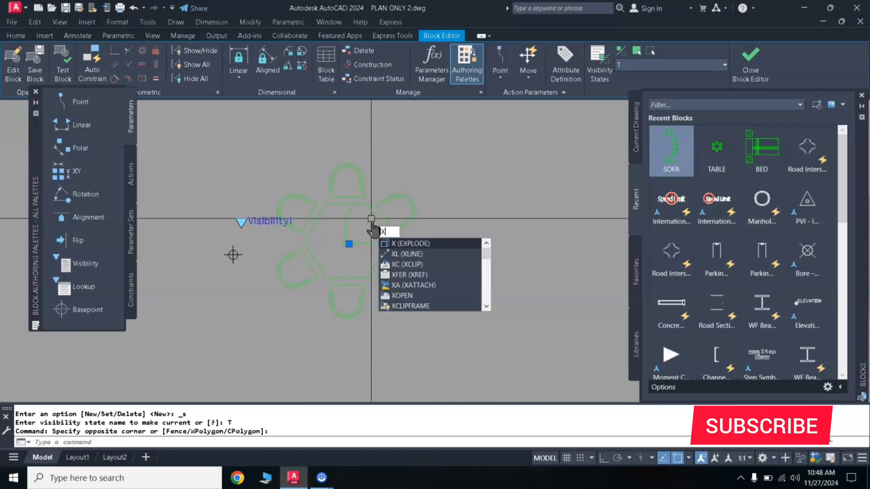
key("Return")
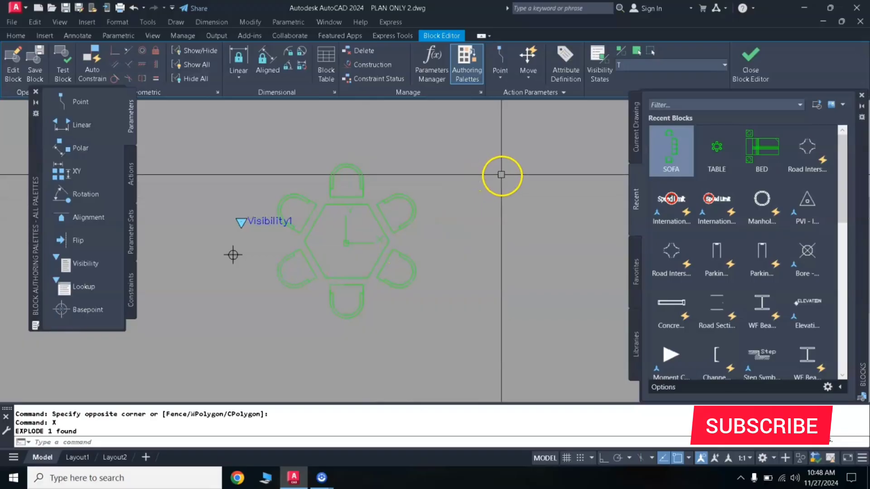
Make visibility state S current and insert the SOFA block to the right of the origin
left_click(646, 68)
left_click(632, 90)
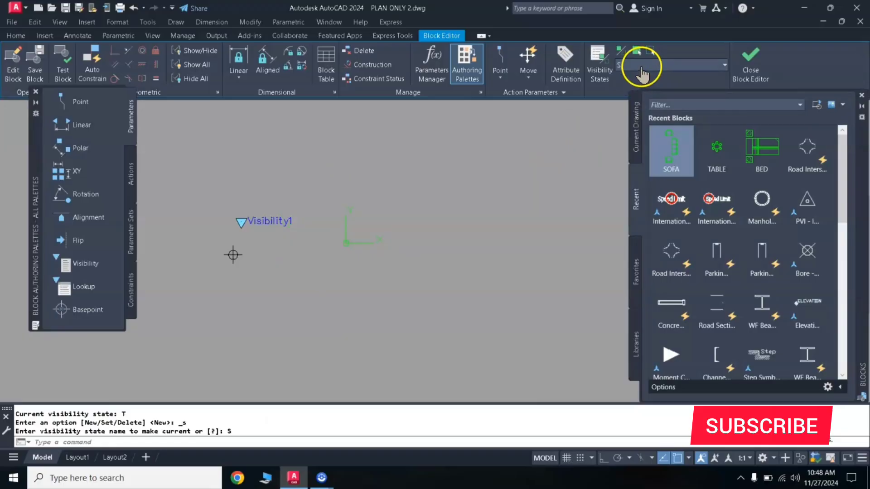
left_click(674, 152)
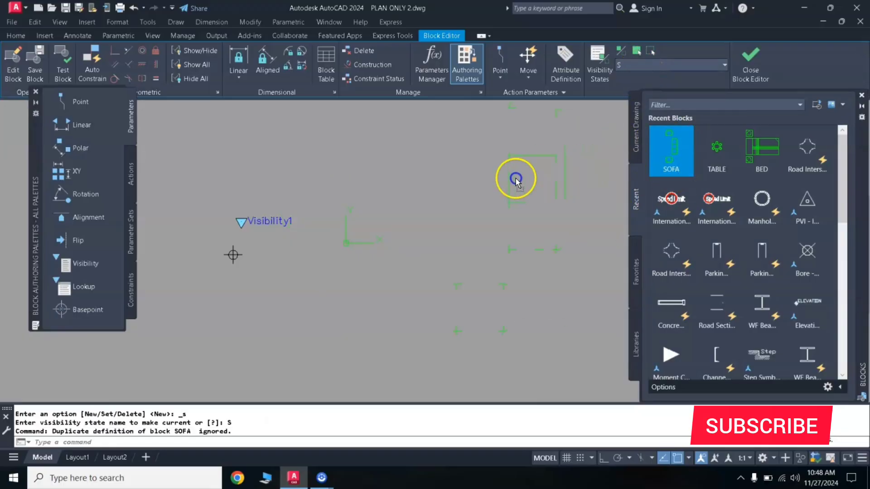
left_click_drag(447, 223, 447, 223)
scroll(448, 223, "down", 4)
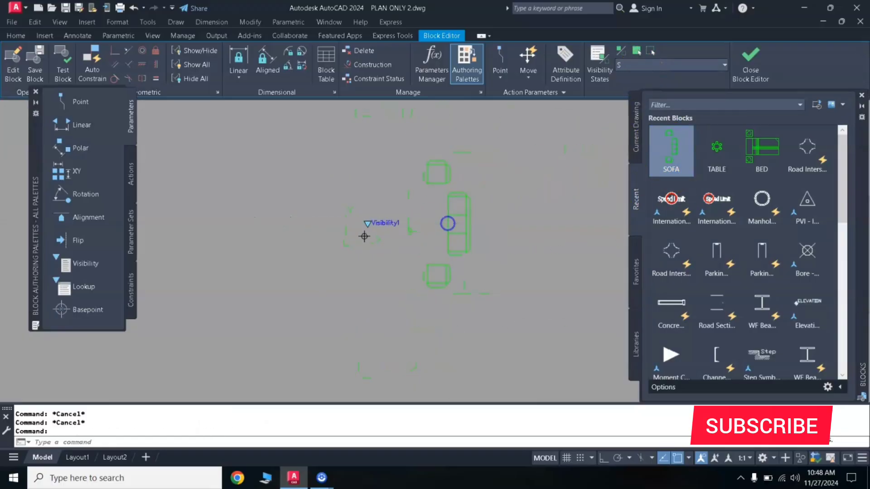
scroll(458, 209, "up", 2)
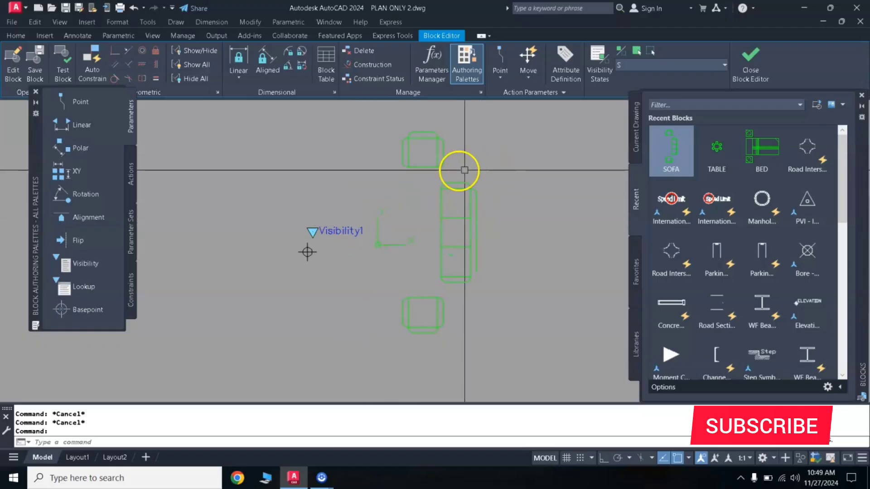
Explode the inserted sofa block into separate objects
left_click(498, 167)
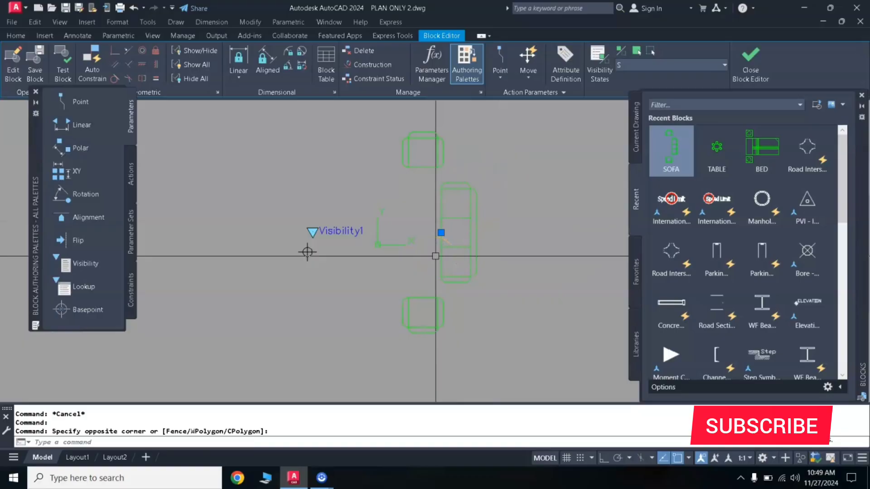
type("X")
key("Return")
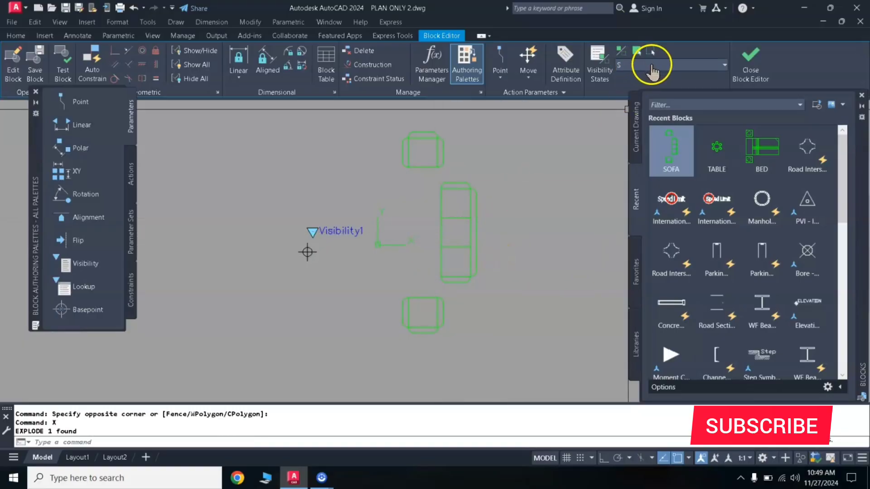
Make visibility state B current and insert the BED block to the right of the origin
left_click(652, 66)
left_click(624, 103)
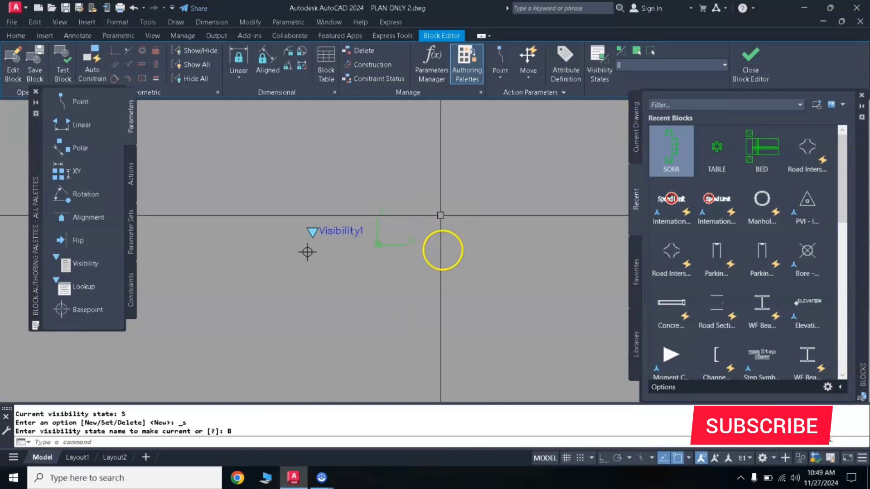
left_click(768, 149)
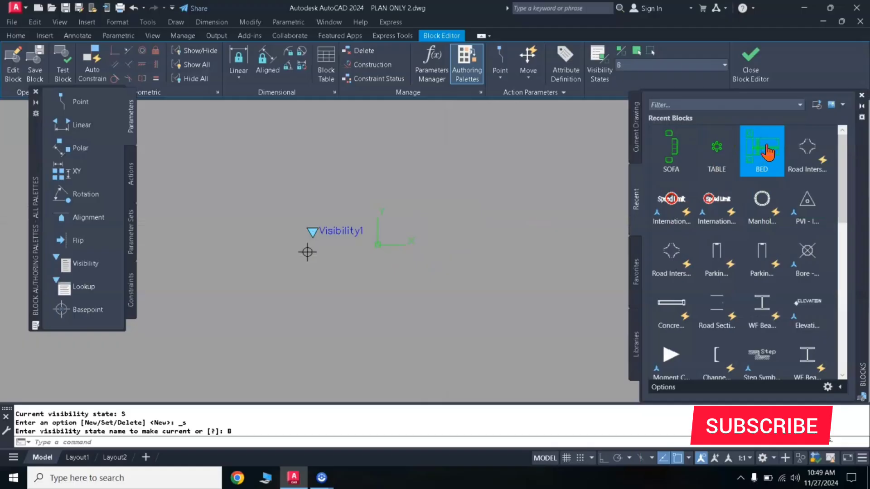
left_click_drag(768, 151, 602, 175)
left_click_drag(446, 221, 436, 219)
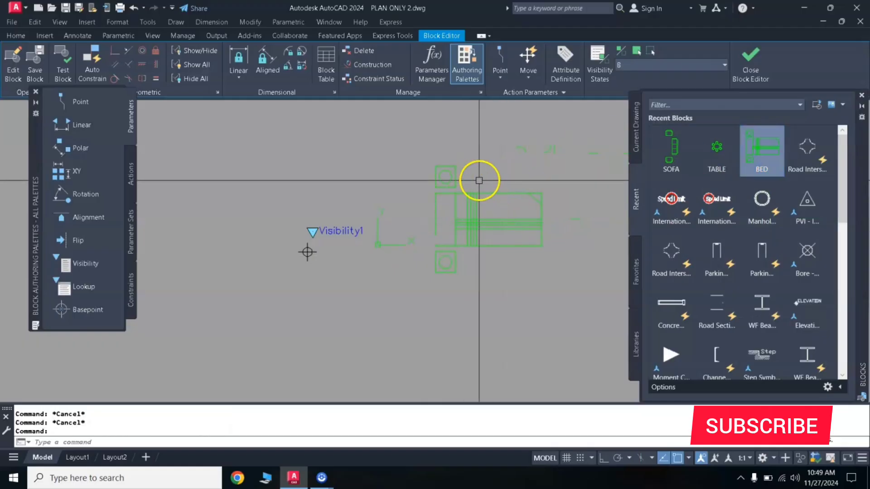
Explode the inserted bed block into separate objects
left_click(528, 155)
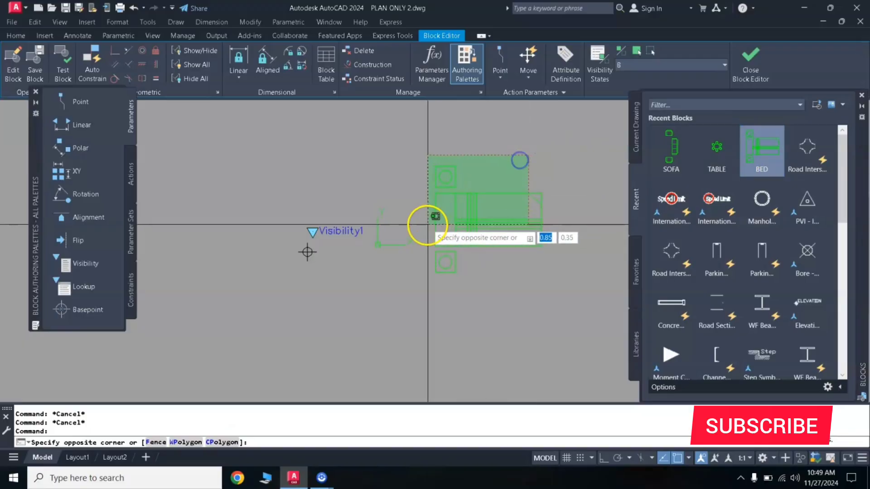
left_click(428, 224)
type("X")
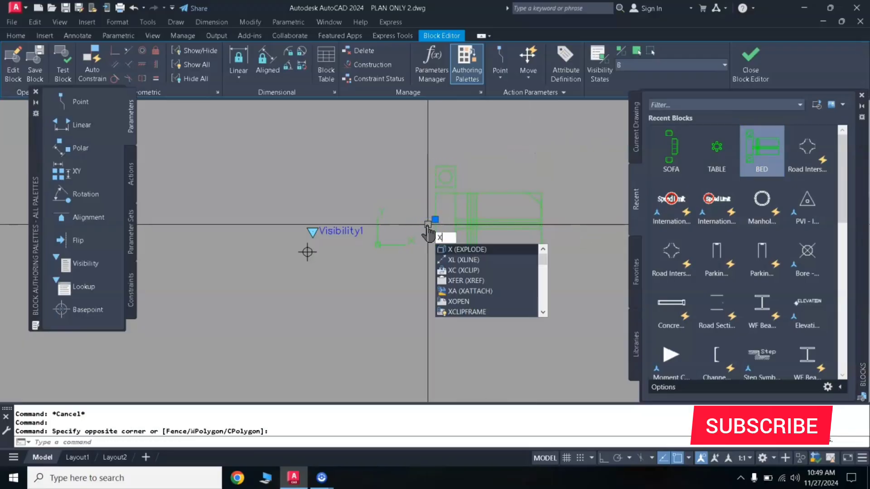
key("Return")
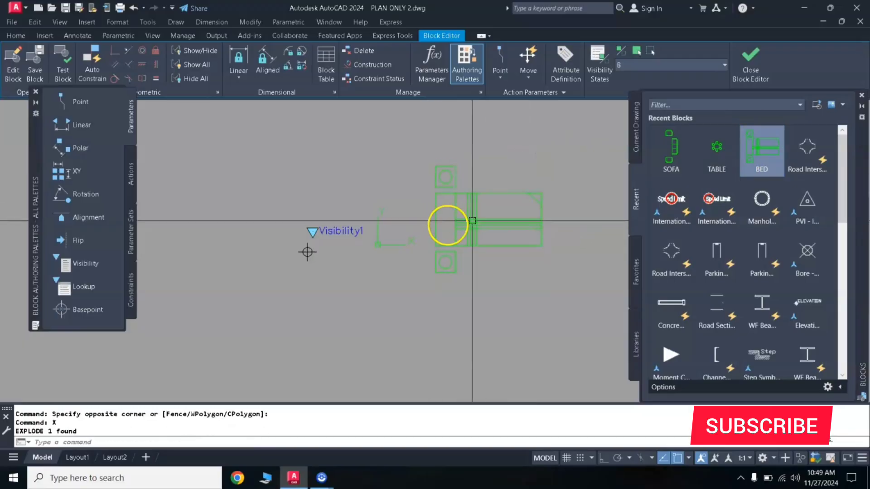
Close the block editor, saving the changes to the FURNITURES block, and hide the block library
left_click(754, 68)
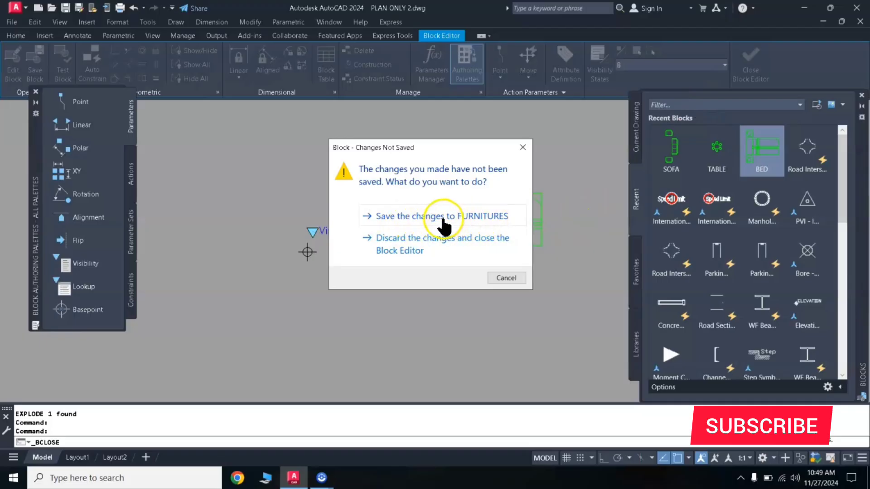
left_click(412, 218)
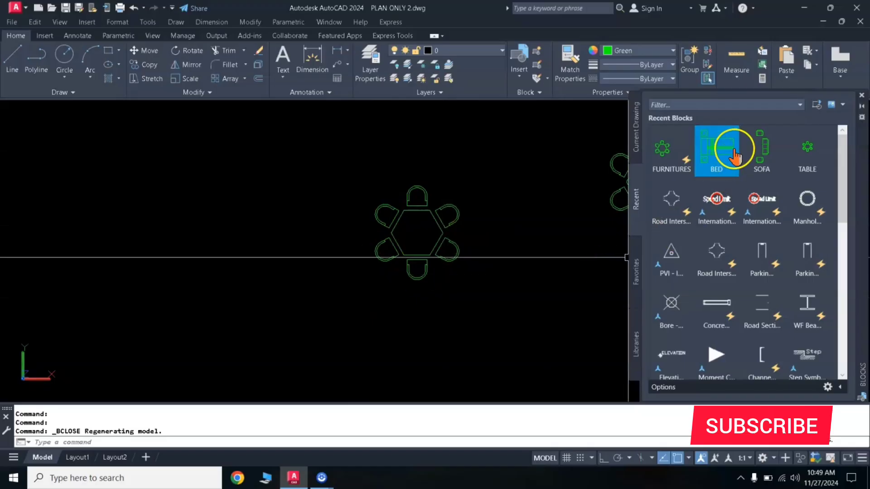
left_click(862, 96)
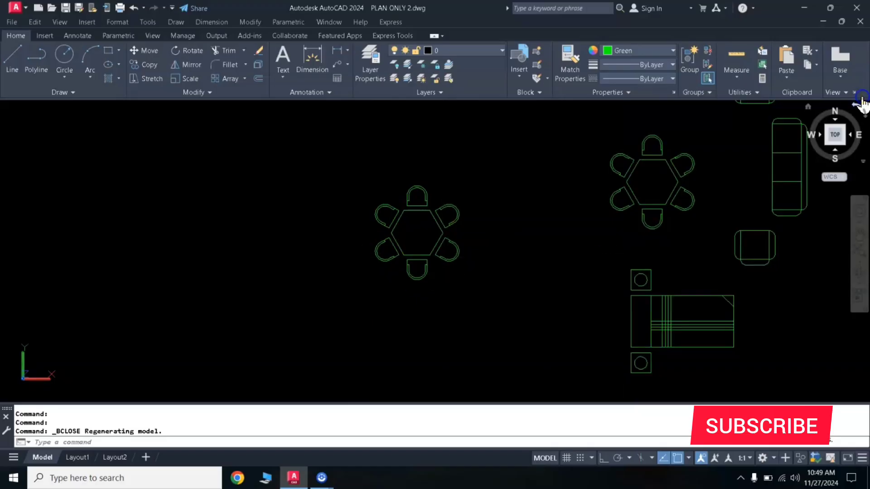
Move the FURNITURES block leftward, away from the original table, sofa and bed drawings
left_click(452, 182)
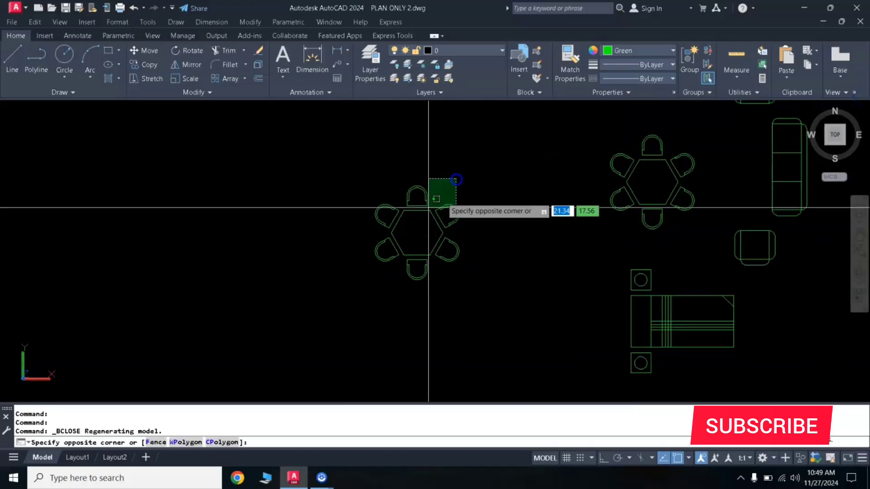
key("Return")
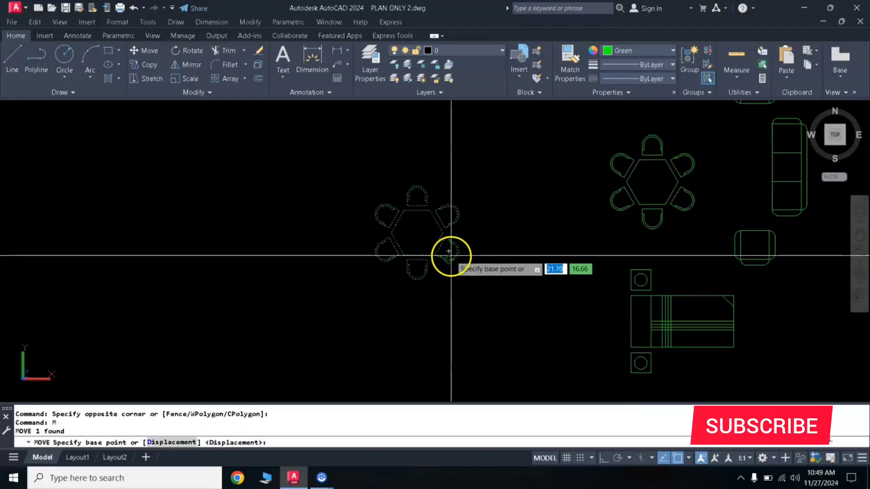
left_click(421, 254)
left_click(295, 254)
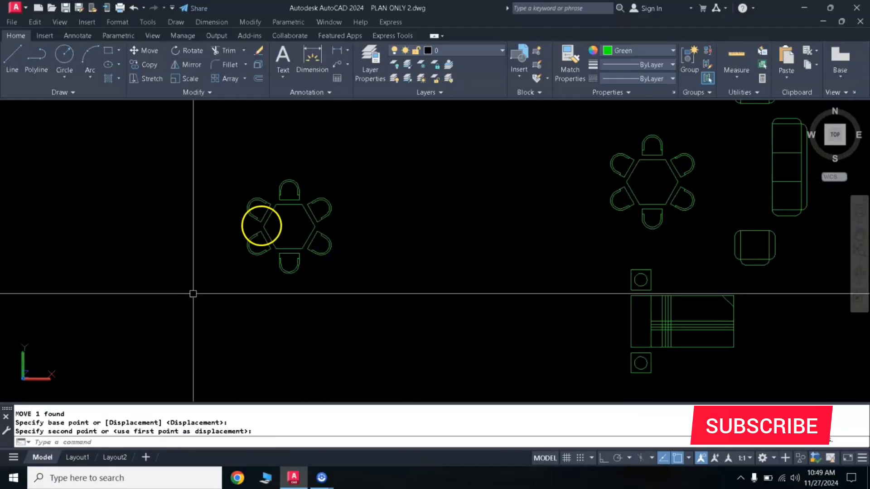
Move the FURNITURES block farther left in model space to leave more empty space around it
middle_click_drag(320, 262, 655, 274)
left_click(701, 195)
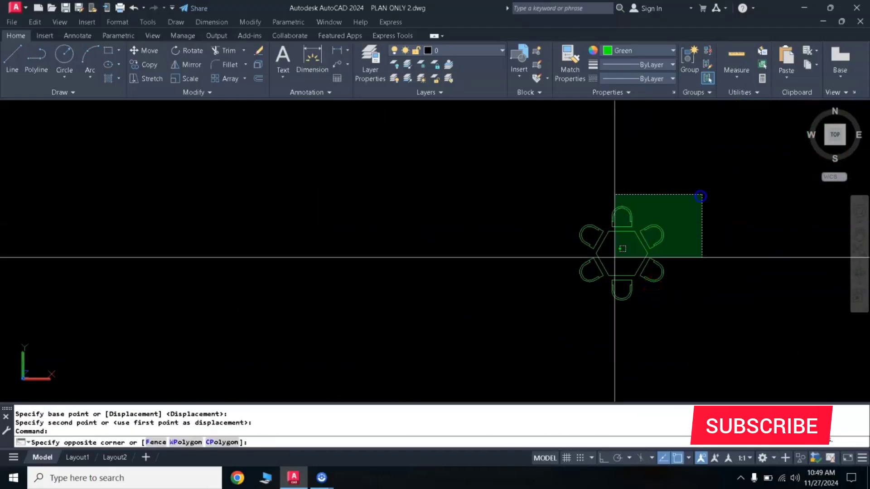
left_click(545, 315)
type("m")
key("Return")
left_click(634, 269)
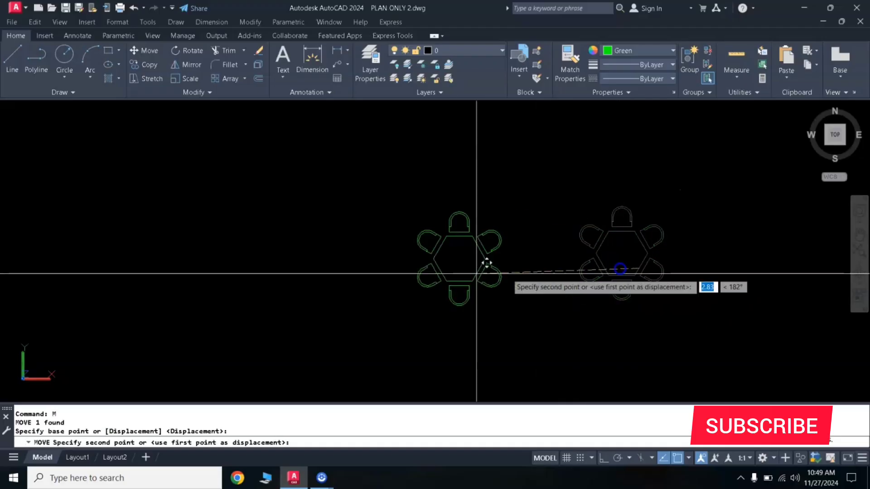
left_click(392, 274)
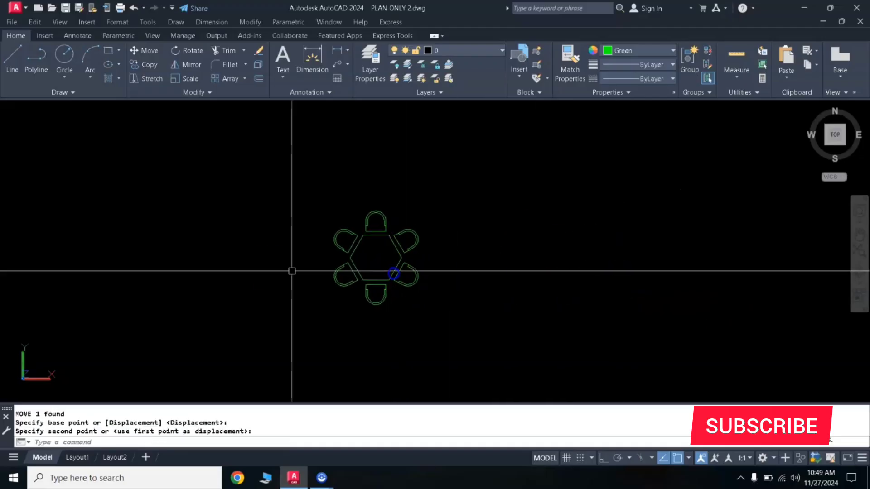
Test the block by switching its visibility state to S, then clear the selection
left_click(369, 301)
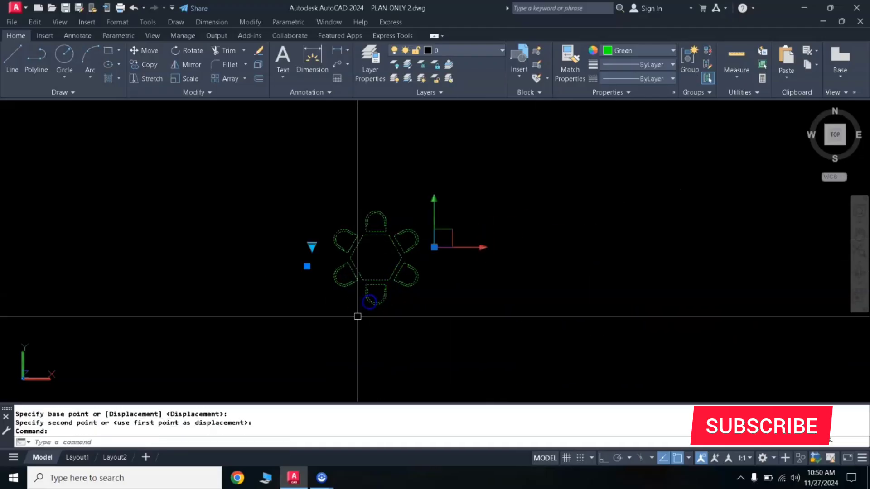
left_click(312, 246)
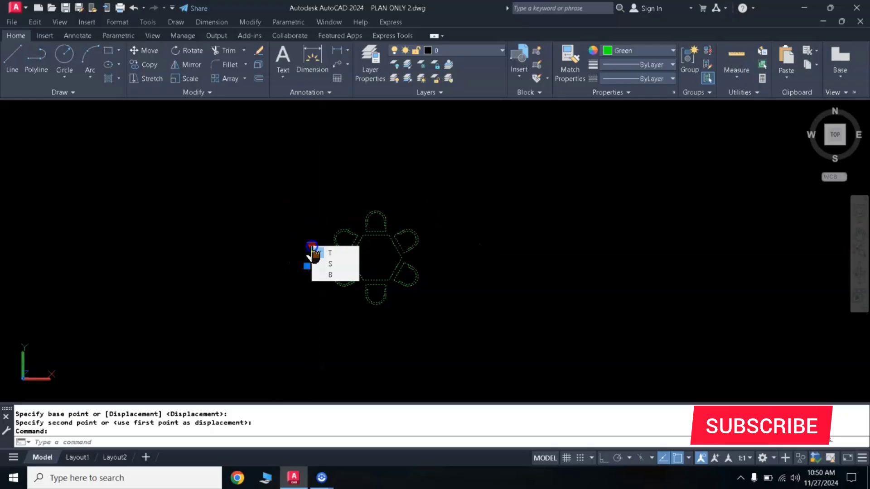
left_click(332, 267)
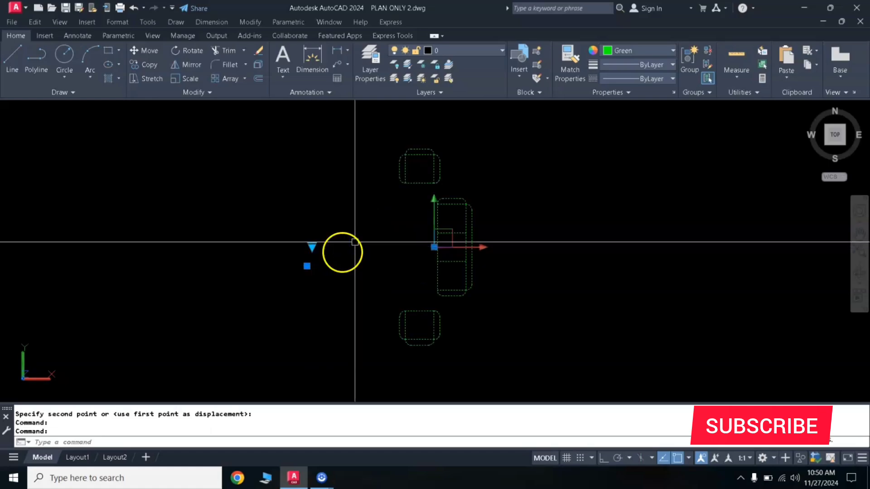
key("Escape")
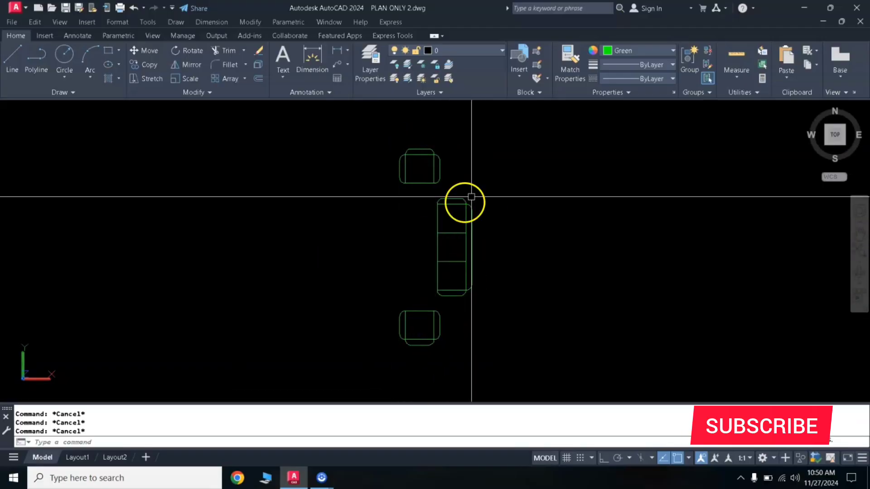
Switch the block's visibility state to B and clear the selection
left_click(419, 184)
scroll(403, 263, "down", 2)
middle_click_drag(443, 258, 326, 254)
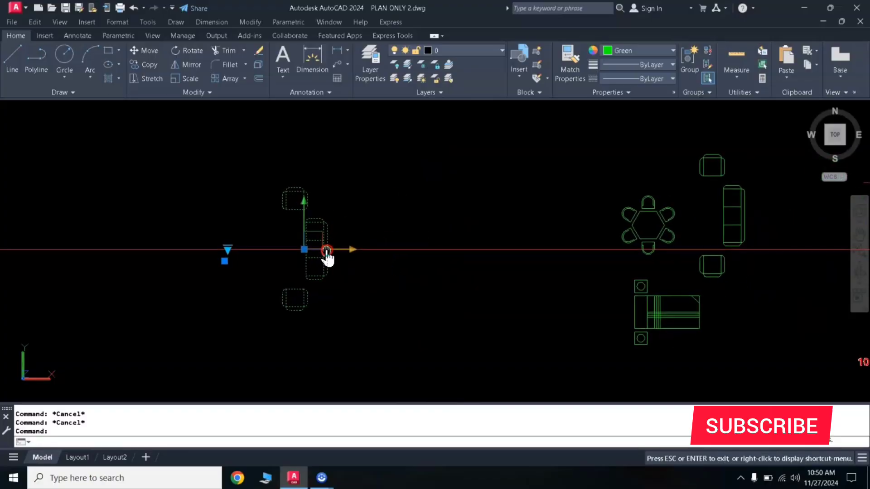
left_click(228, 249)
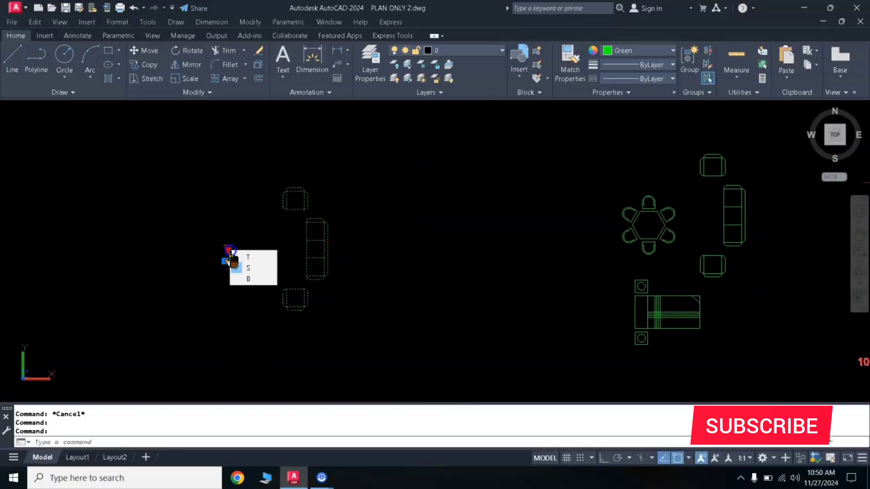
left_click(248, 281)
key("Escape")
key("Escape")
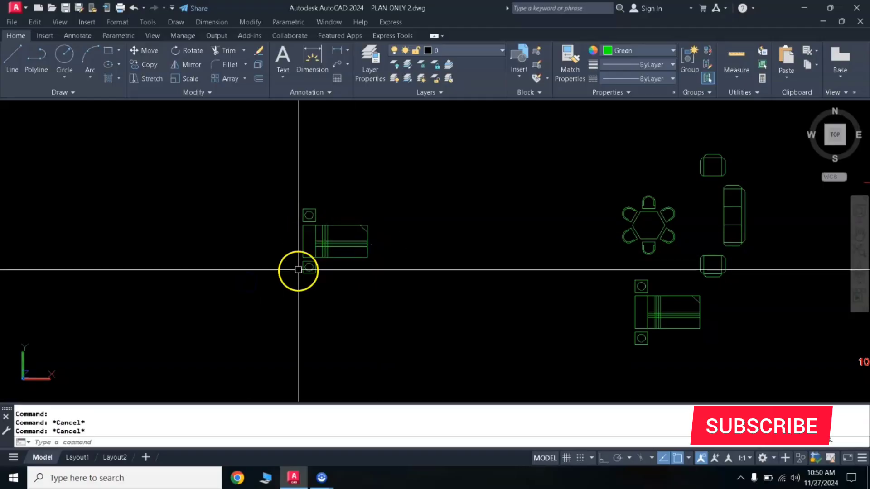
Select the block in its bed state and examine the furnished rooms of the house floor plan
scroll(311, 253, "up", 4)
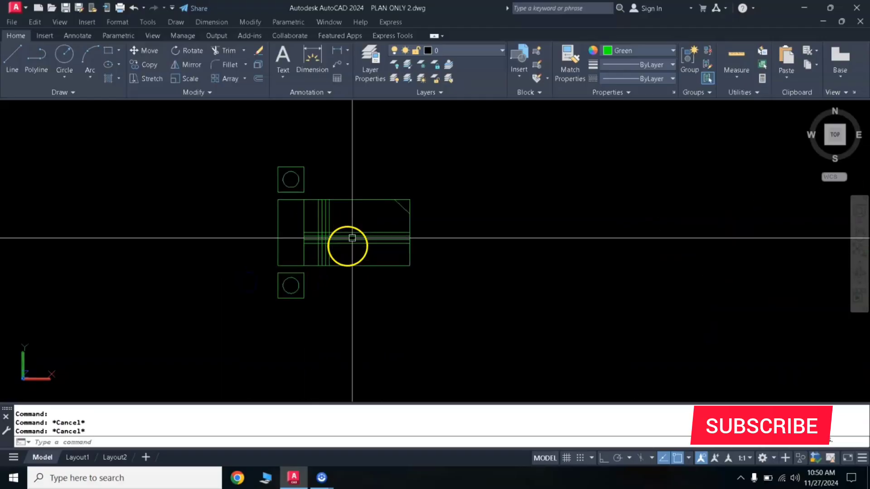
left_click(365, 200)
scroll(284, 284, "down", 4)
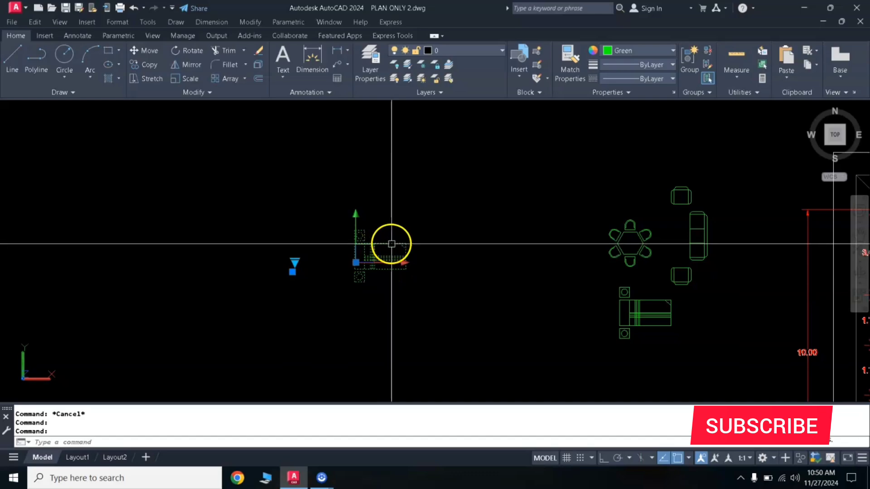
scroll(391, 244, "down", 2)
middle_click_drag(587, 263, 413, 218)
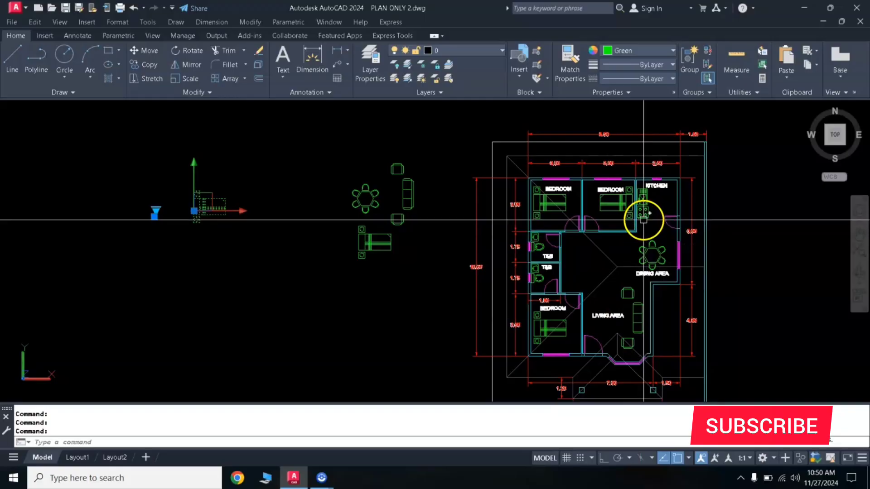
scroll(527, 256, "up", 2)
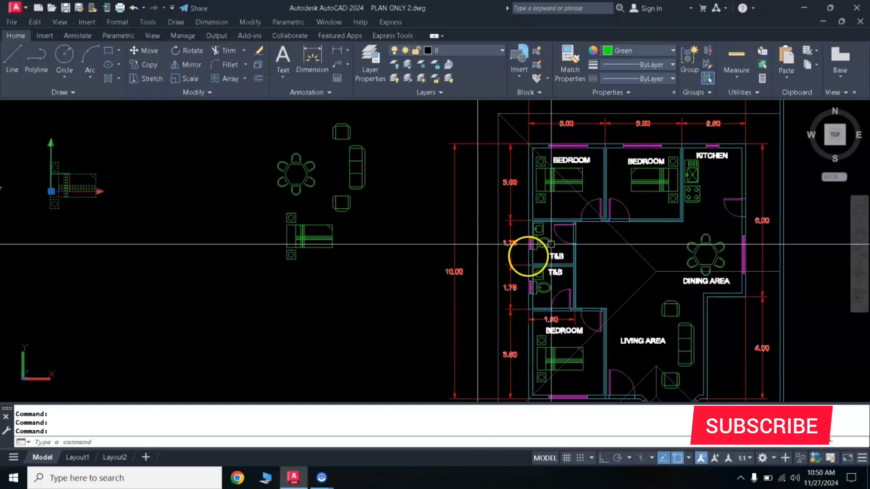